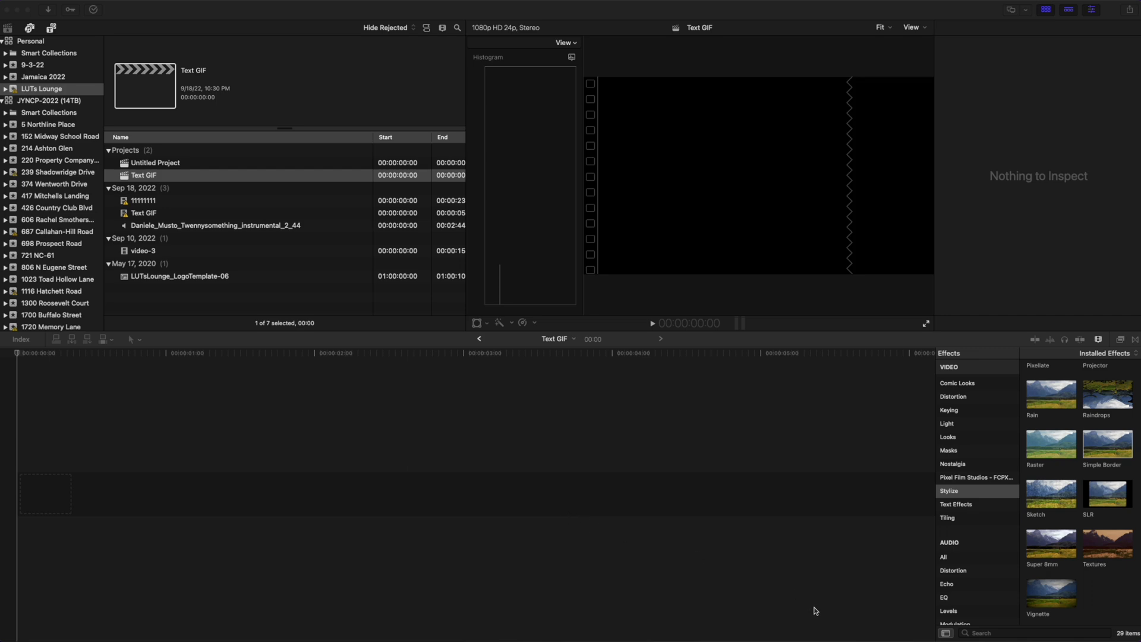
Close the App Store's Compressor page and select the empty Text GIF project timeline.
click(929, 637)
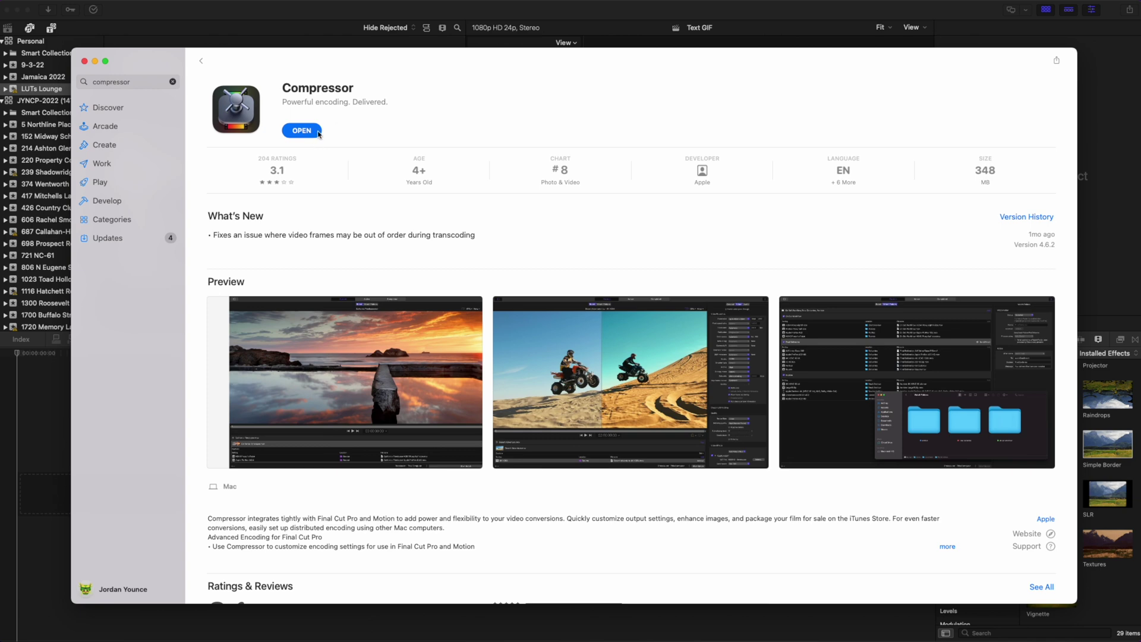
click(95, 61)
click(162, 175)
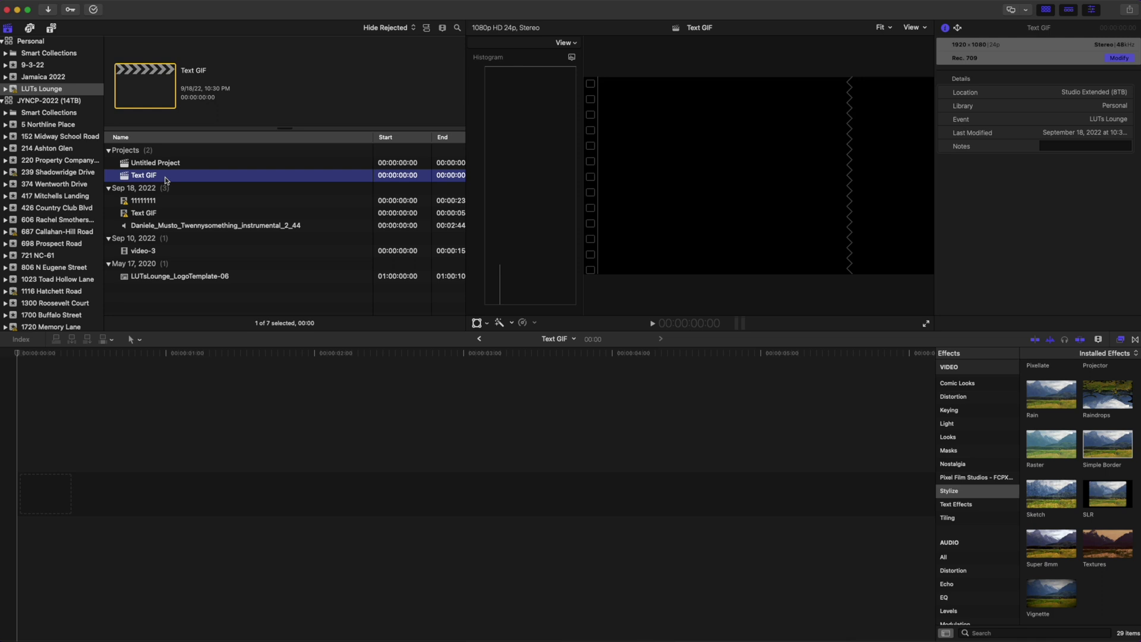
click(275, 446)
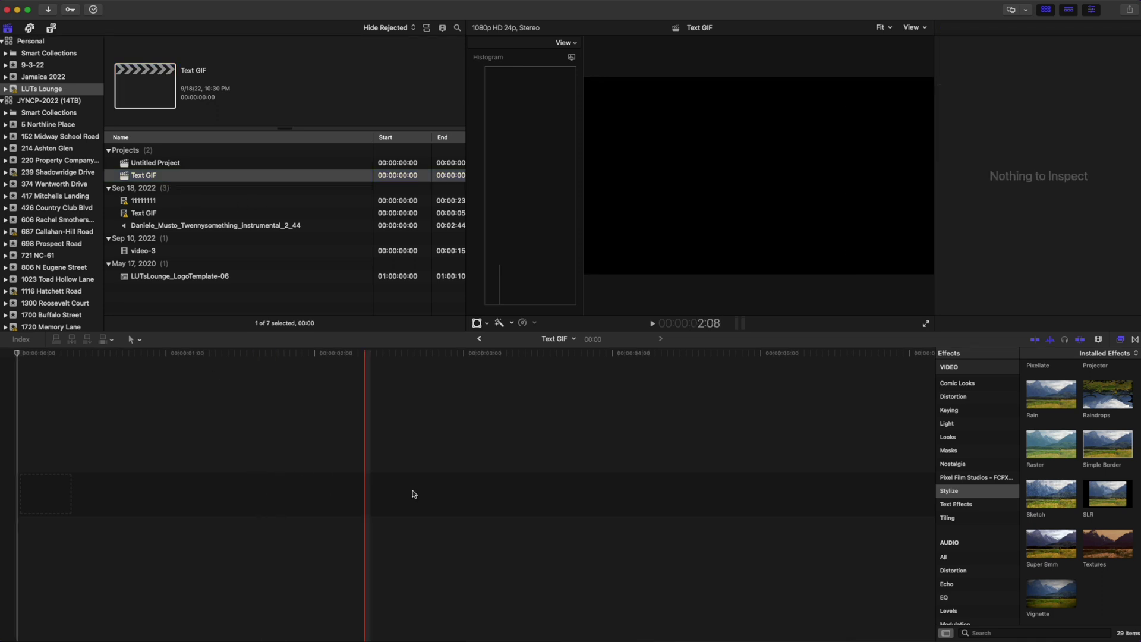
Place the Big_Title_24 title at the timeline start and select its PREMIUM. text.
click(51, 28)
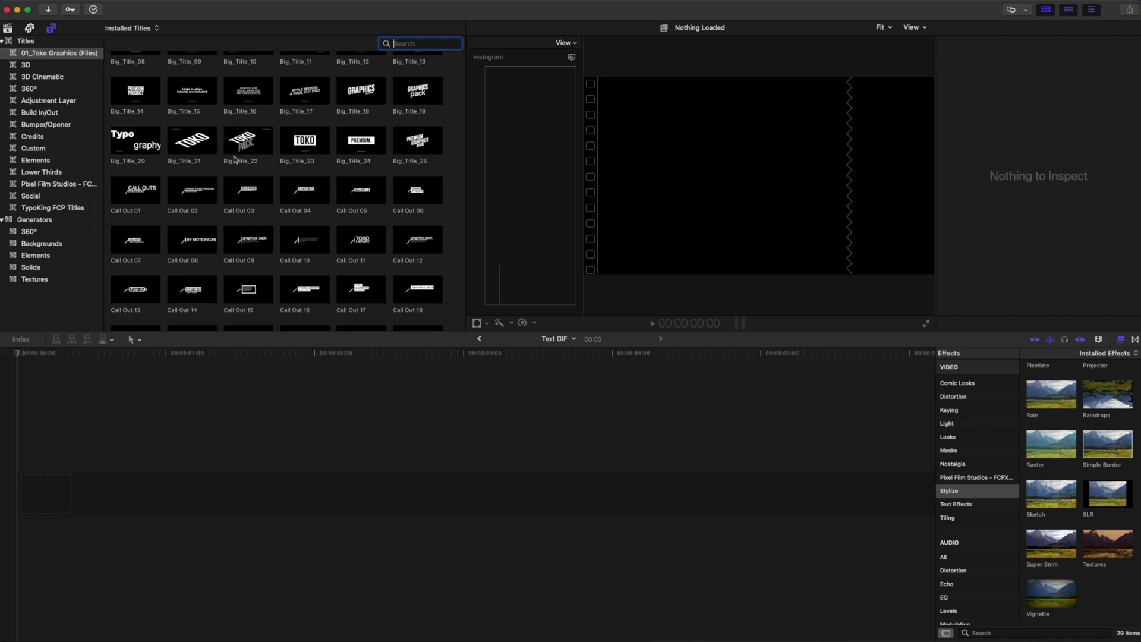
scroll(275, 209, up, 2)
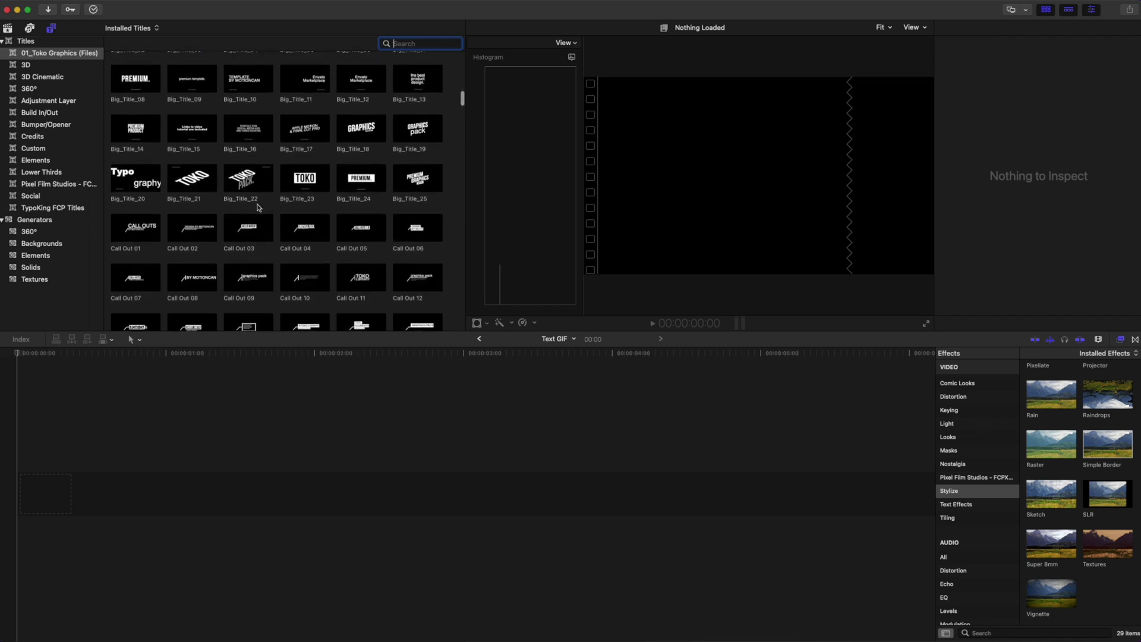
click(300, 187)
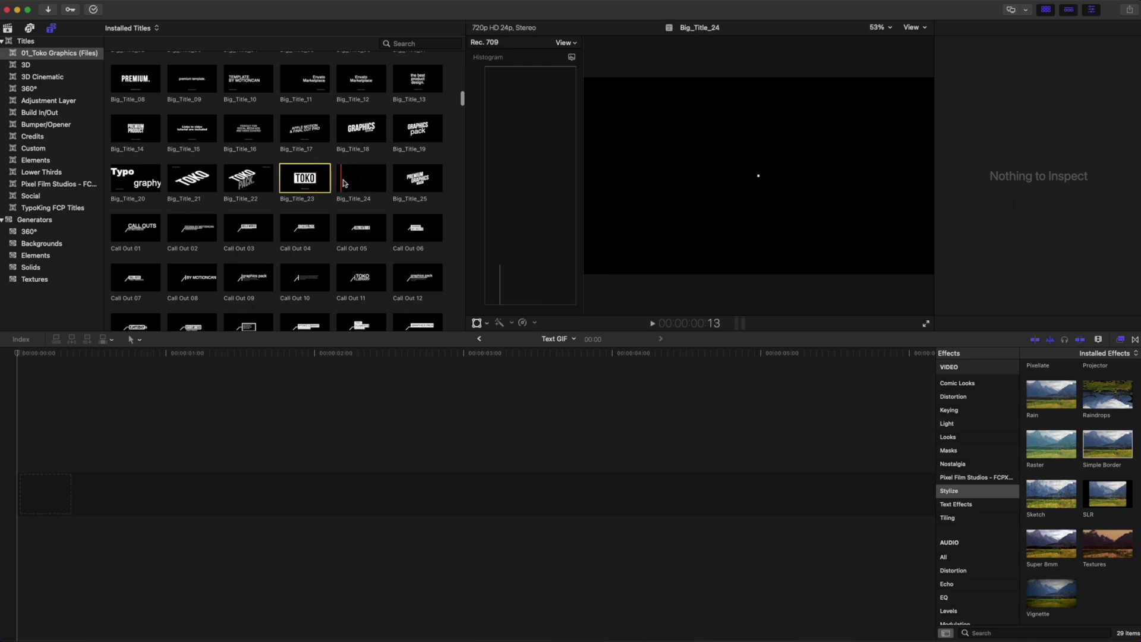
drag(369, 181, 173, 495)
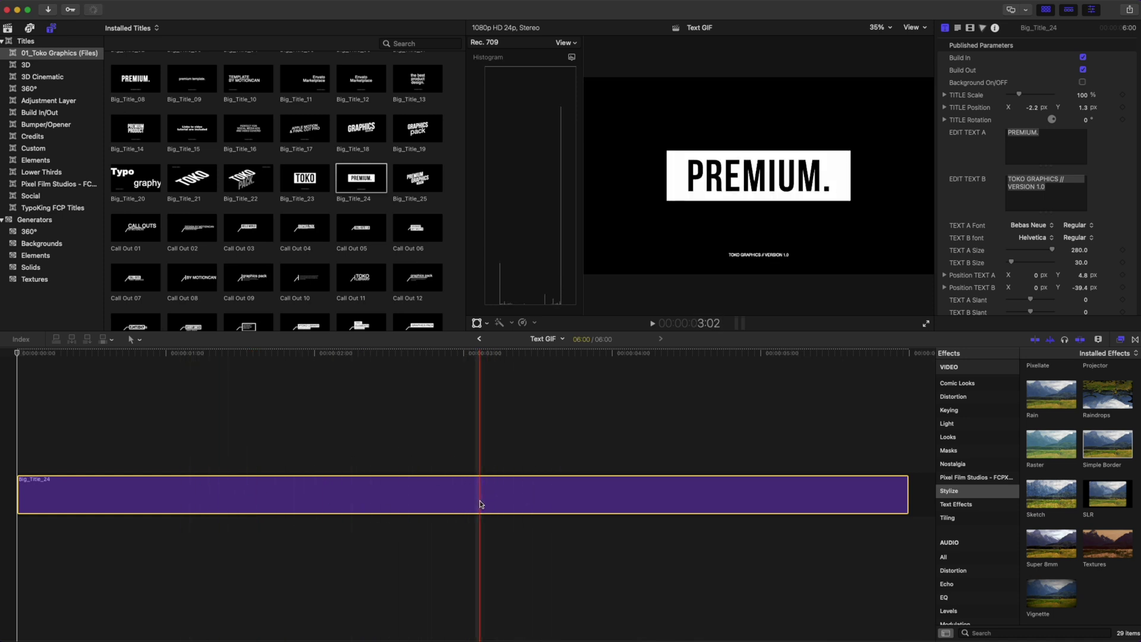
click(420, 433)
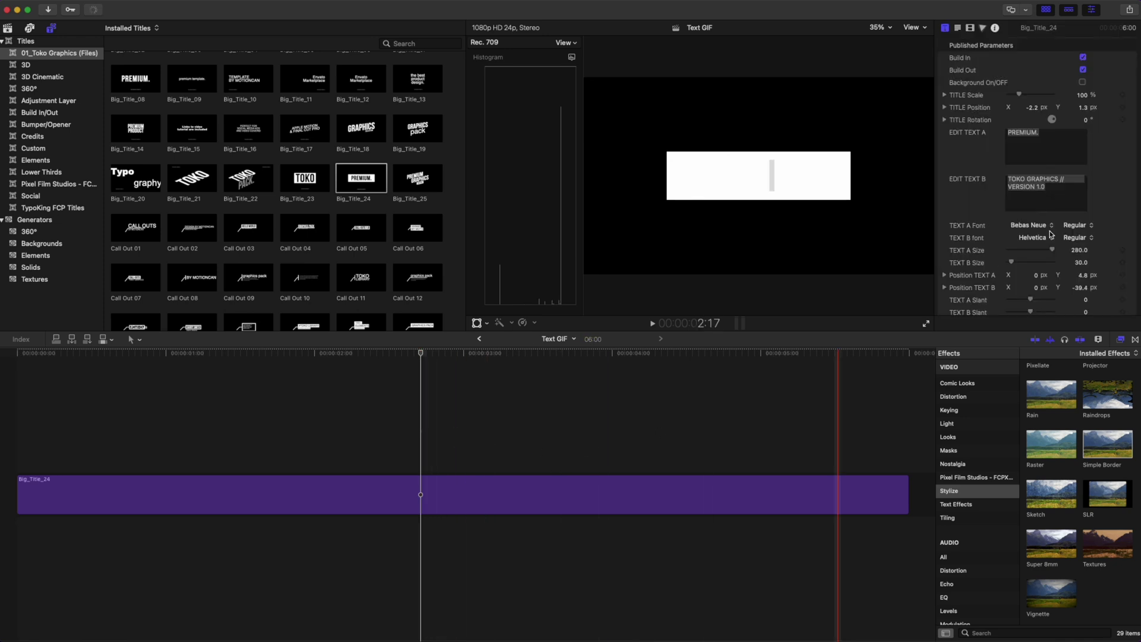
click(1055, 136)
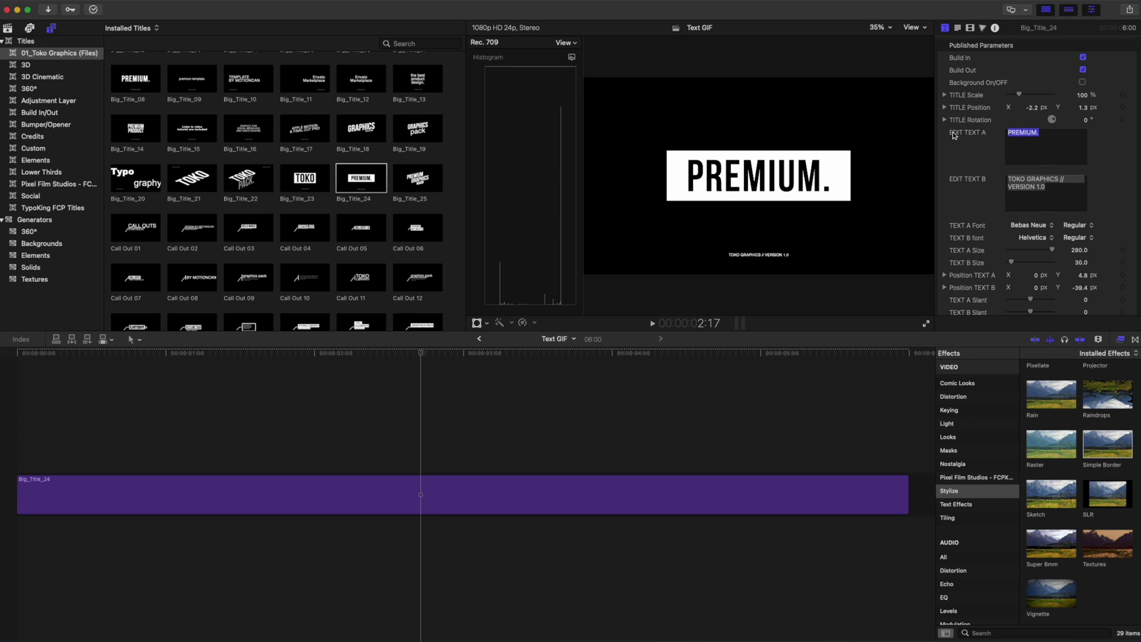
Replace PREMIUM. with #LUTSLIFE, delete the TOKO GRAPHICS // VERSION 1.0 subtitle, and select the clip.
text(#)
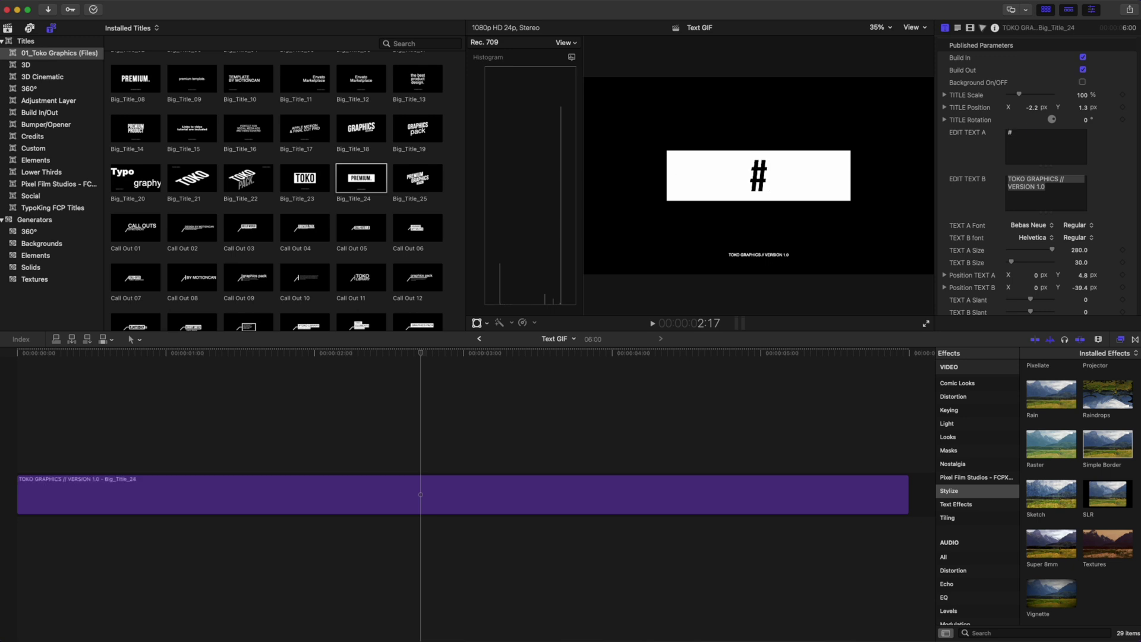
text(LUTSLI)
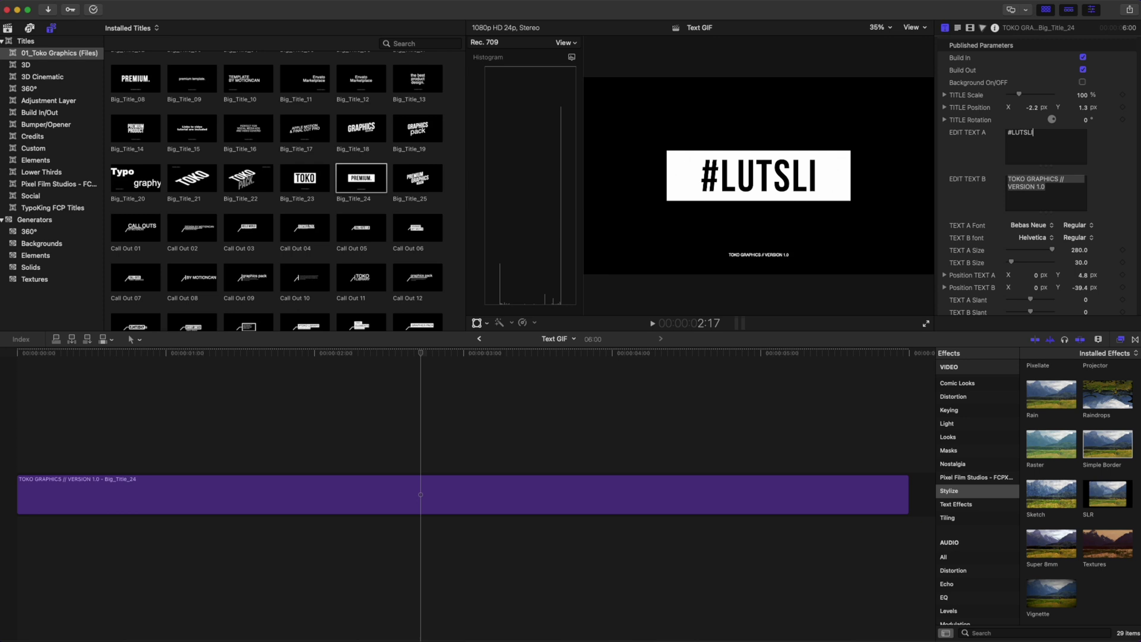
text(FE)
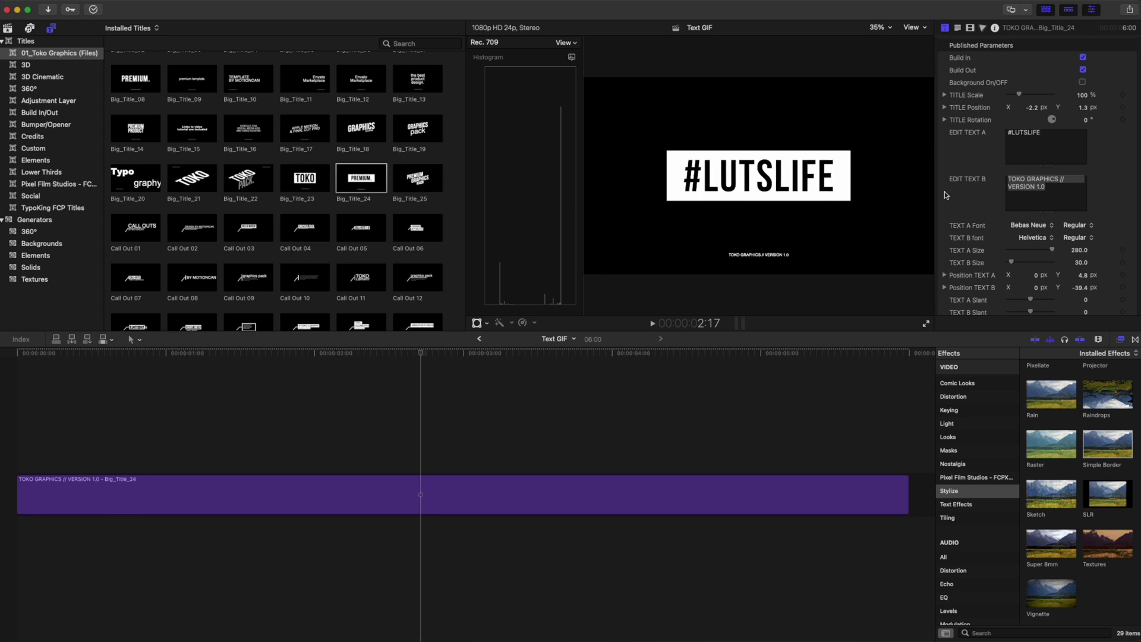
click(946, 195)
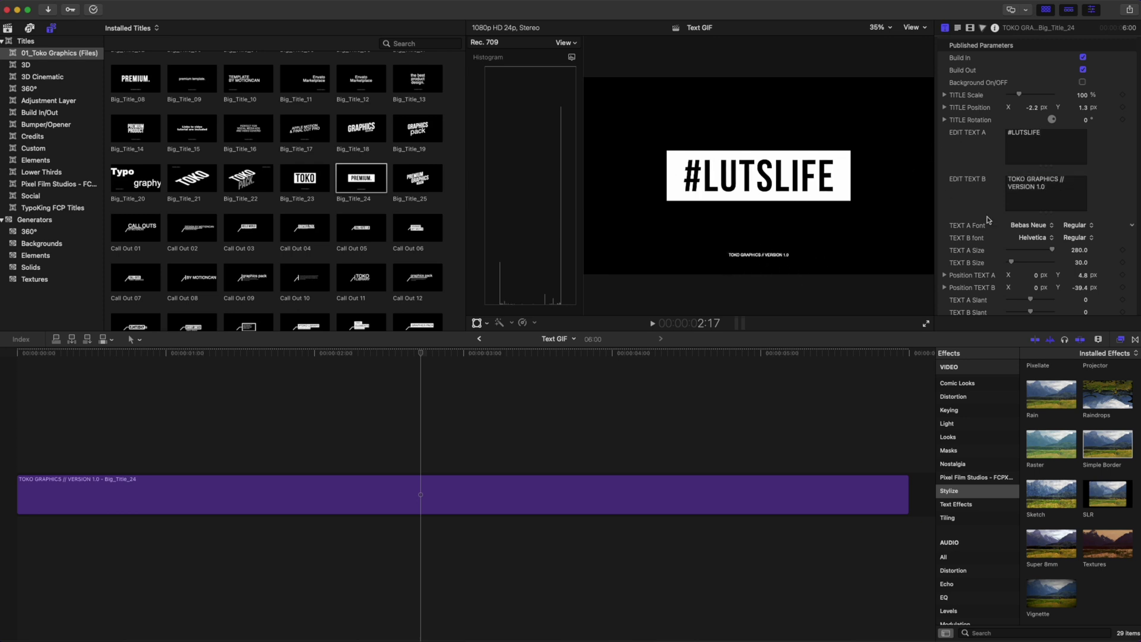
drag(1053, 187, 972, 181)
key(BackSpace)
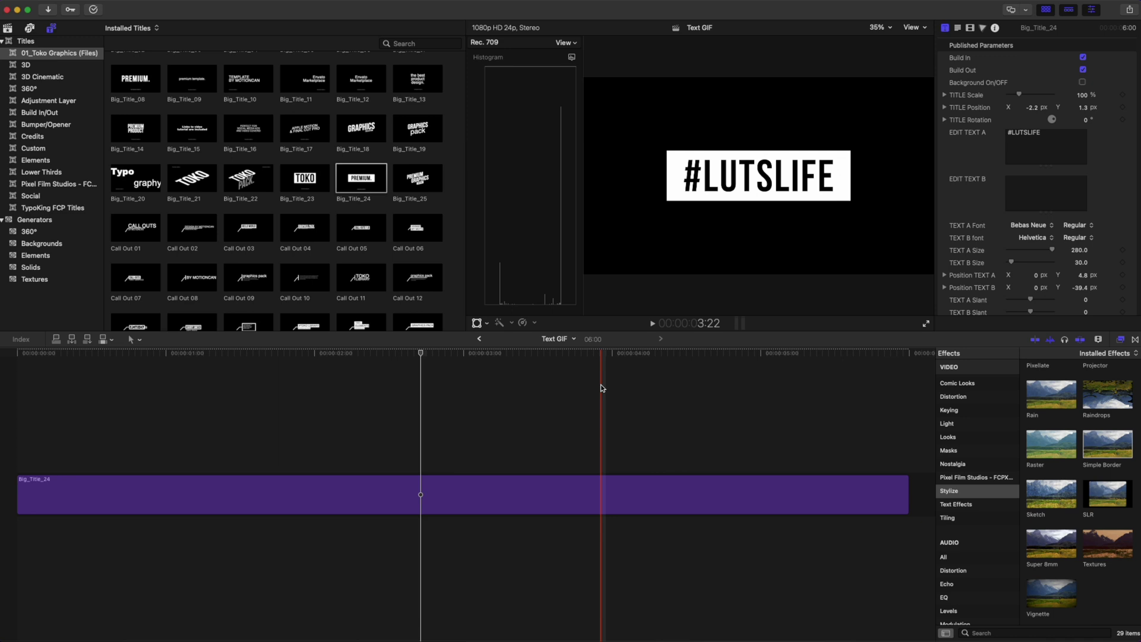
scroll(597, 380, right, 2)
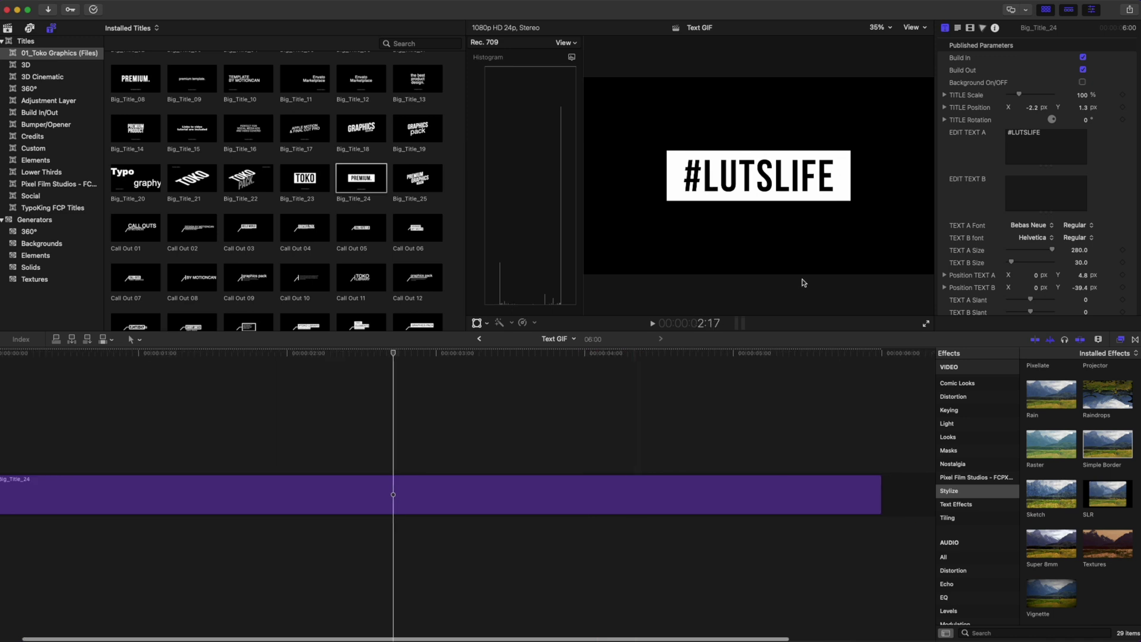
click(466, 496)
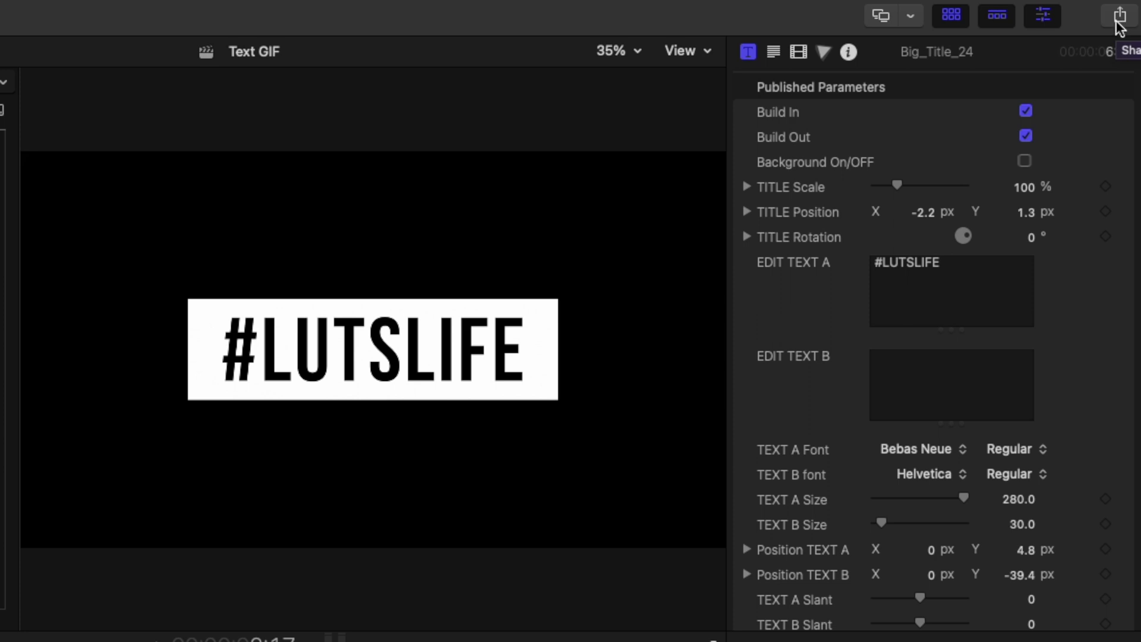
Add a Compressor Settings destination through the Share menu's Add Destination setup.
click(1117, 18)
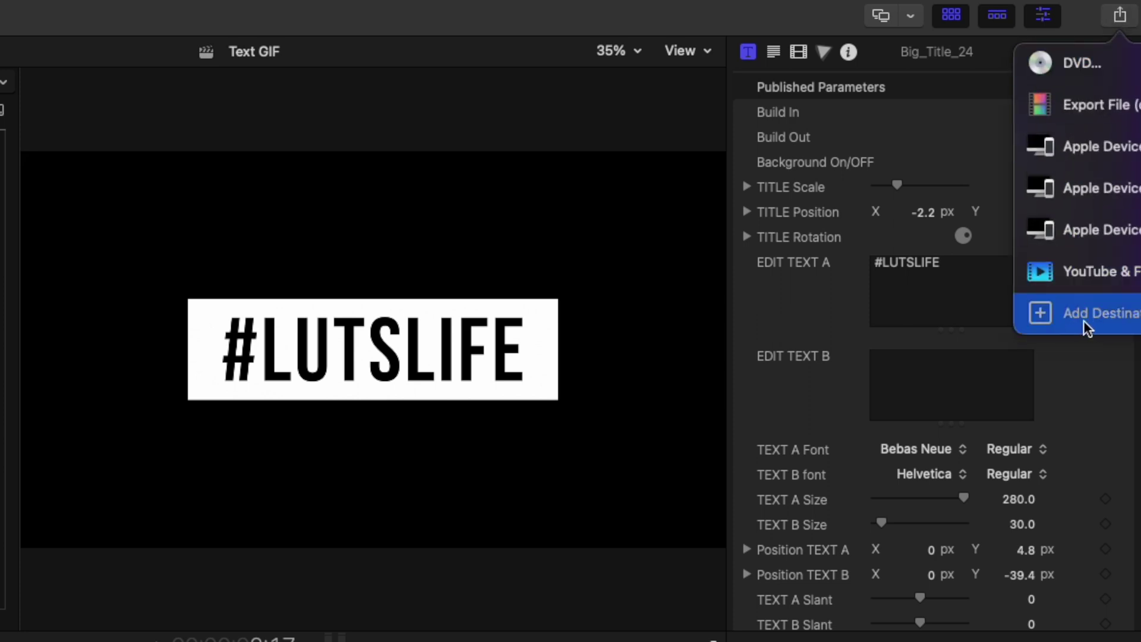
click(1084, 321)
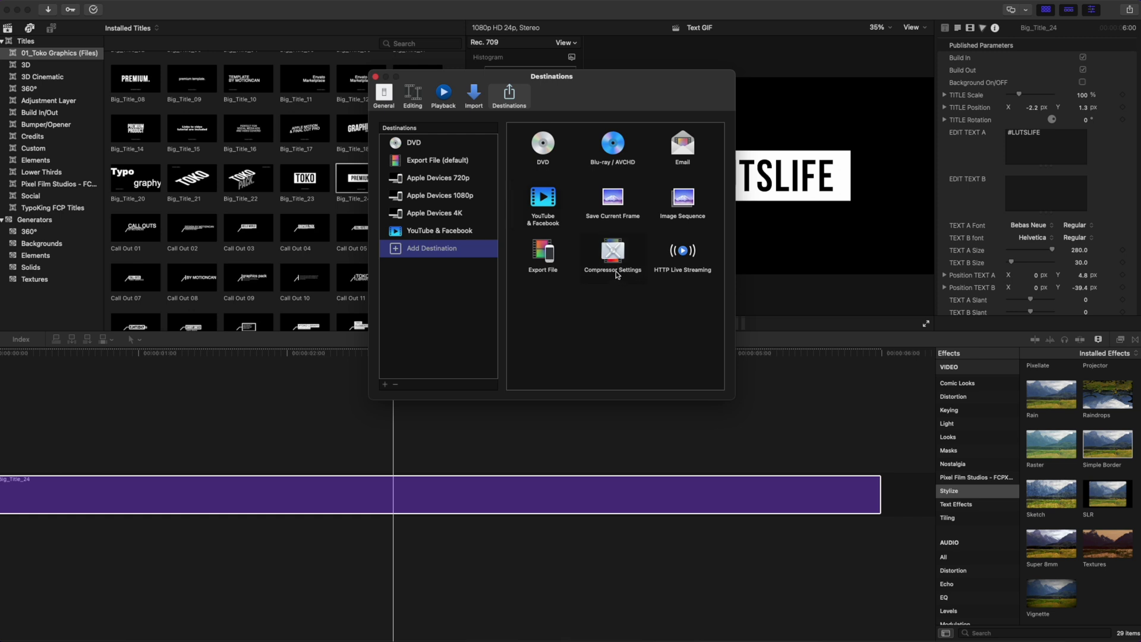
drag(612, 253, 436, 241)
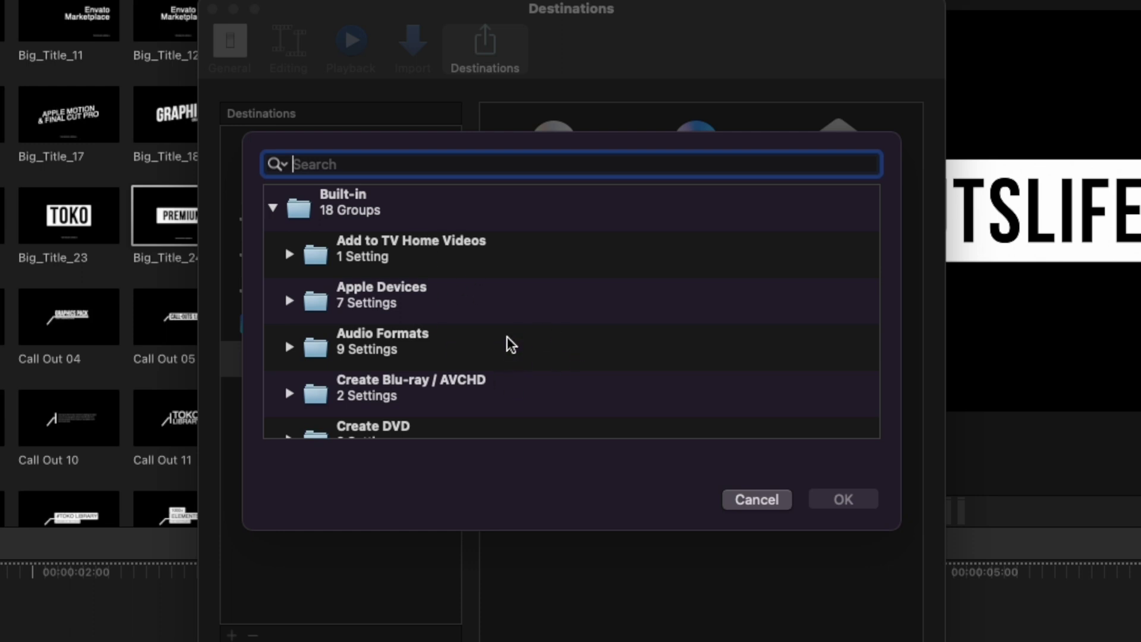
Add the Motion Graphics Animated Image (Large) preset as a new destination.
scroll(384, 230, down, 6)
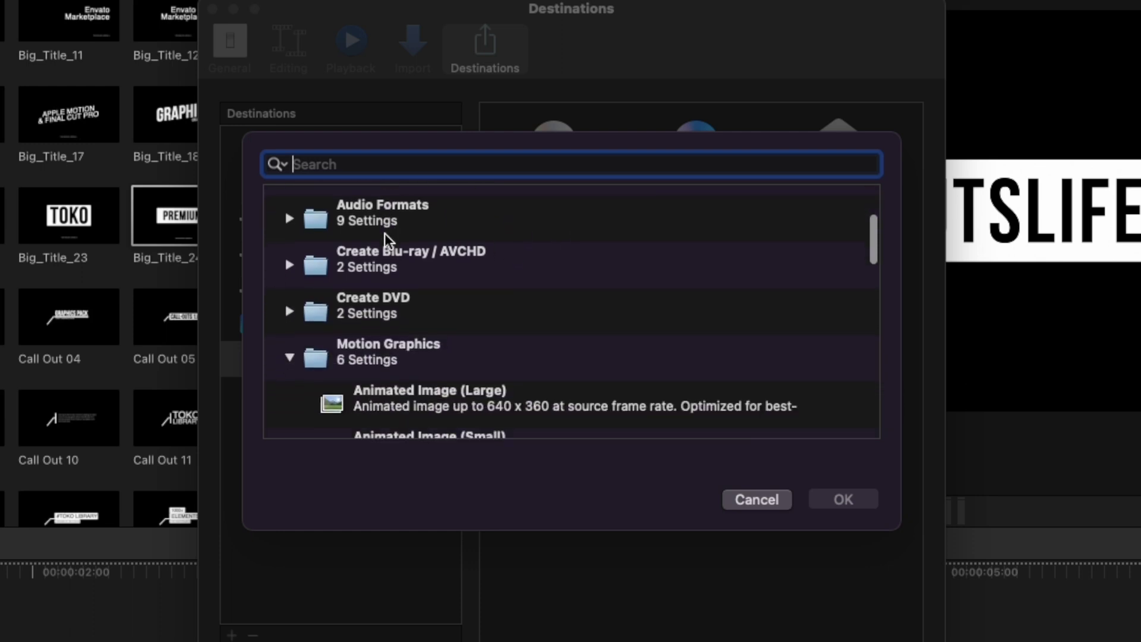
scroll(390, 272, up, 4)
scroll(400, 275, down, 3)
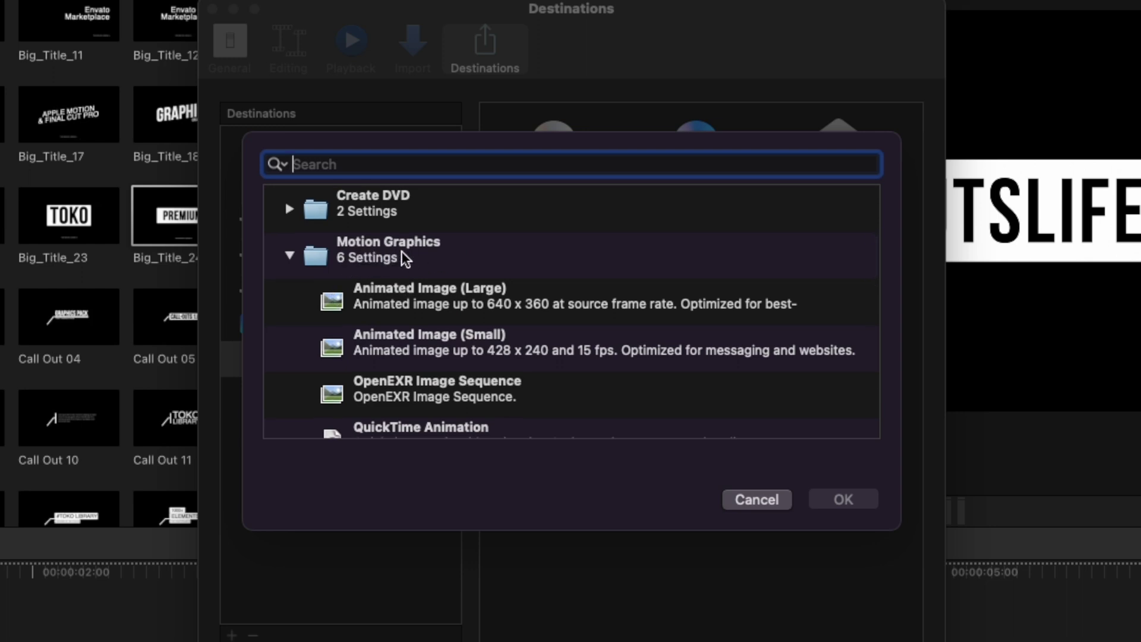
scroll(416, 268, down, 5)
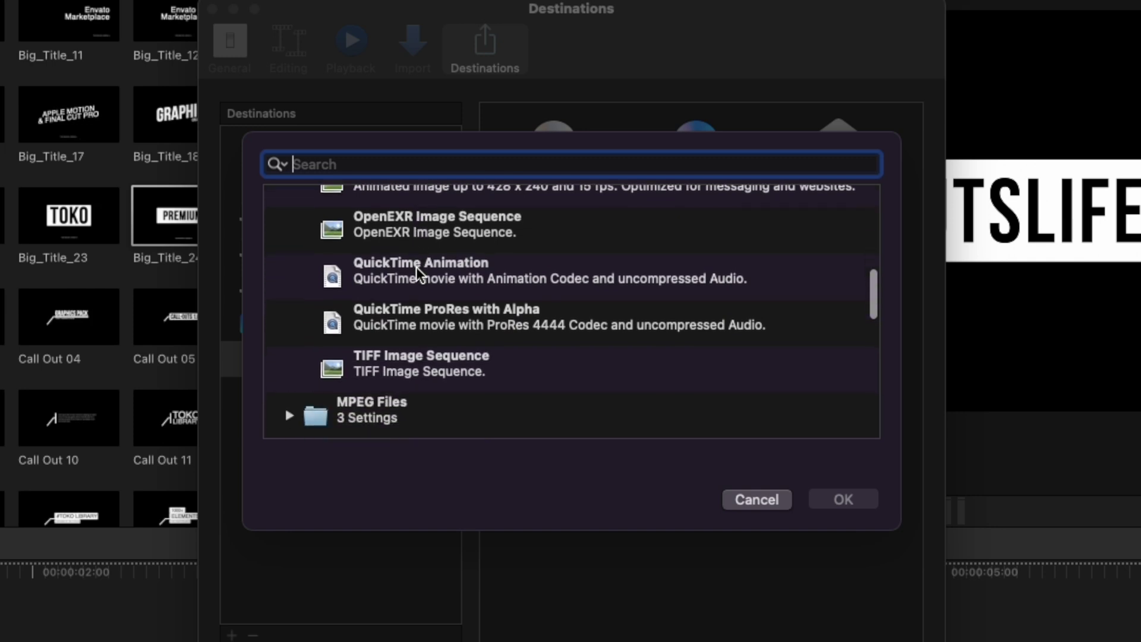
scroll(425, 321, up, 3)
scroll(459, 291, up, 1)
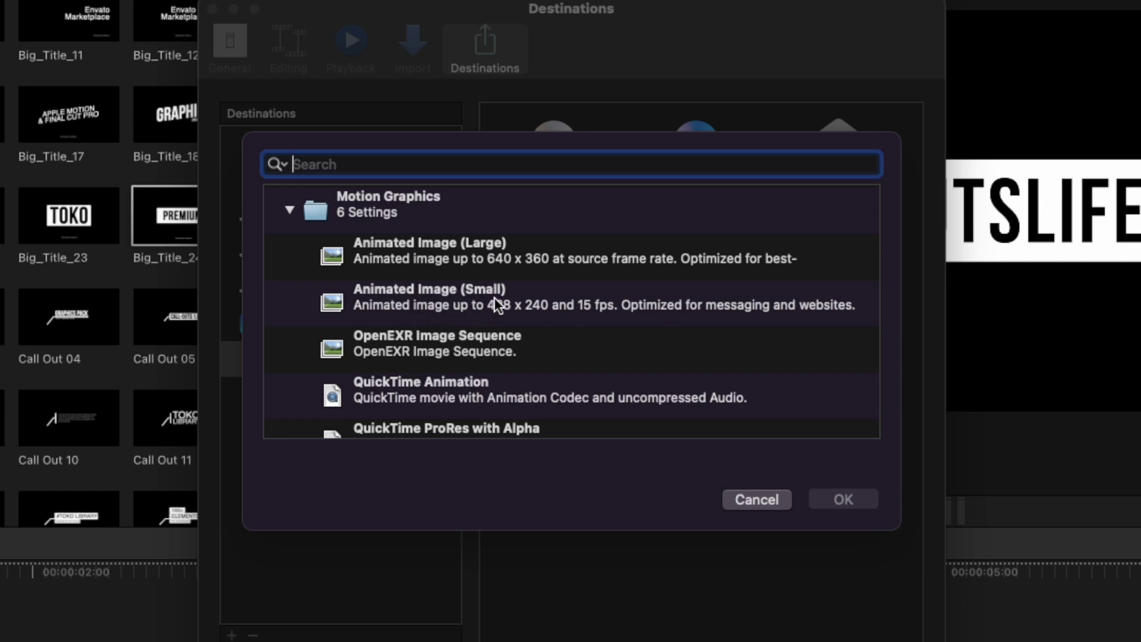
click(473, 254)
click(843, 499)
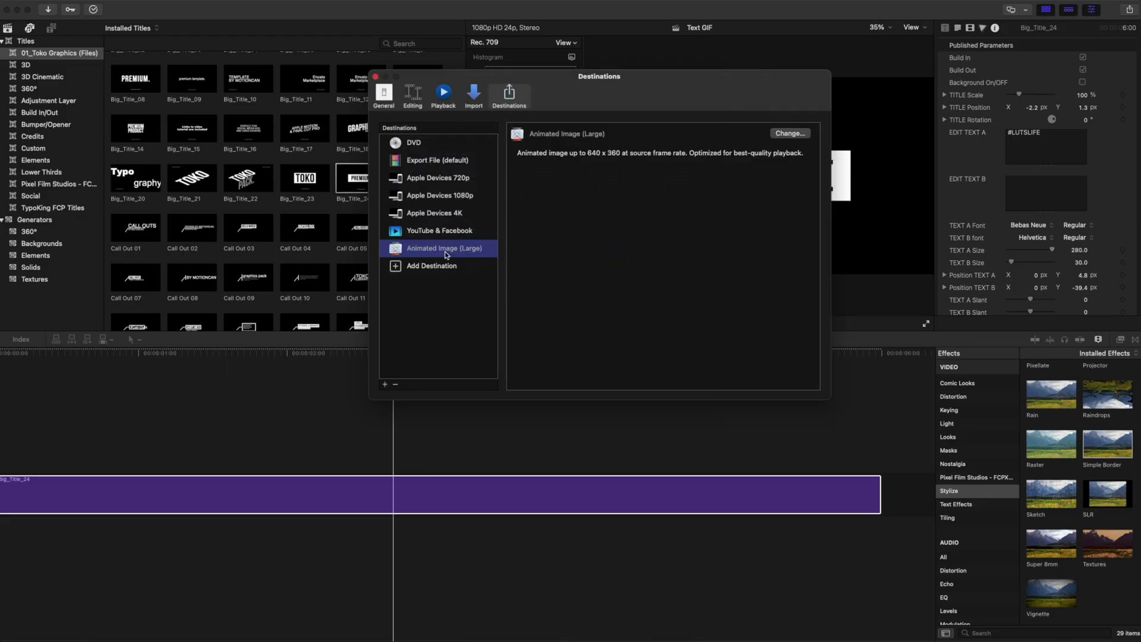
Rename the new destination to ANIMATED GIF and close Preferences.
double_click(425, 251)
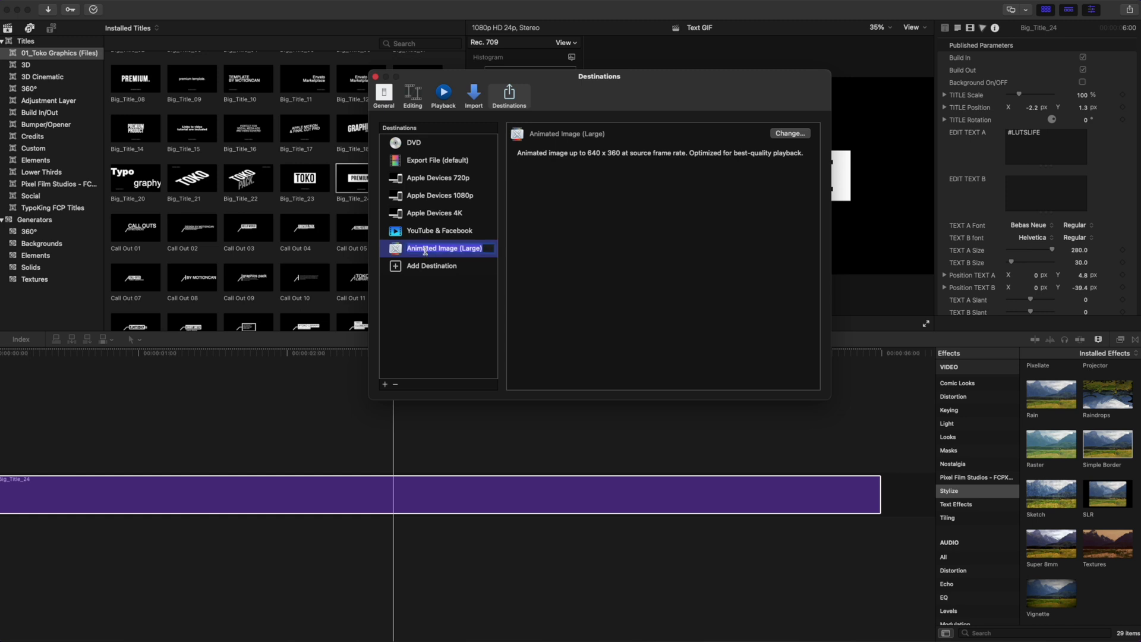
text(A)
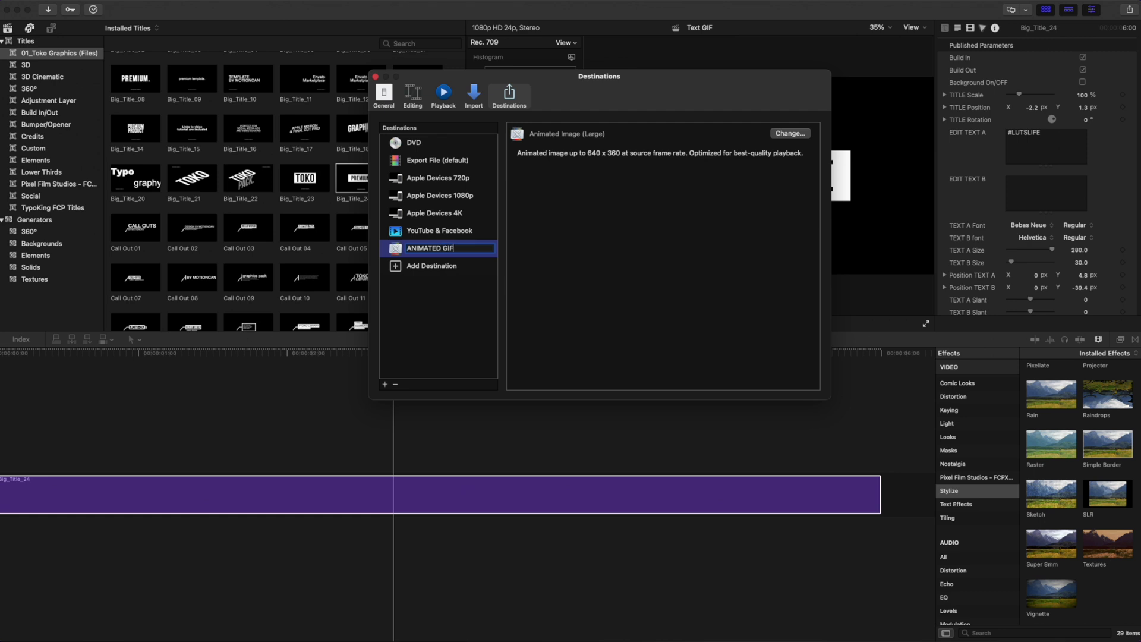
text(NIMATED GIF)
click(461, 268)
click(456, 253)
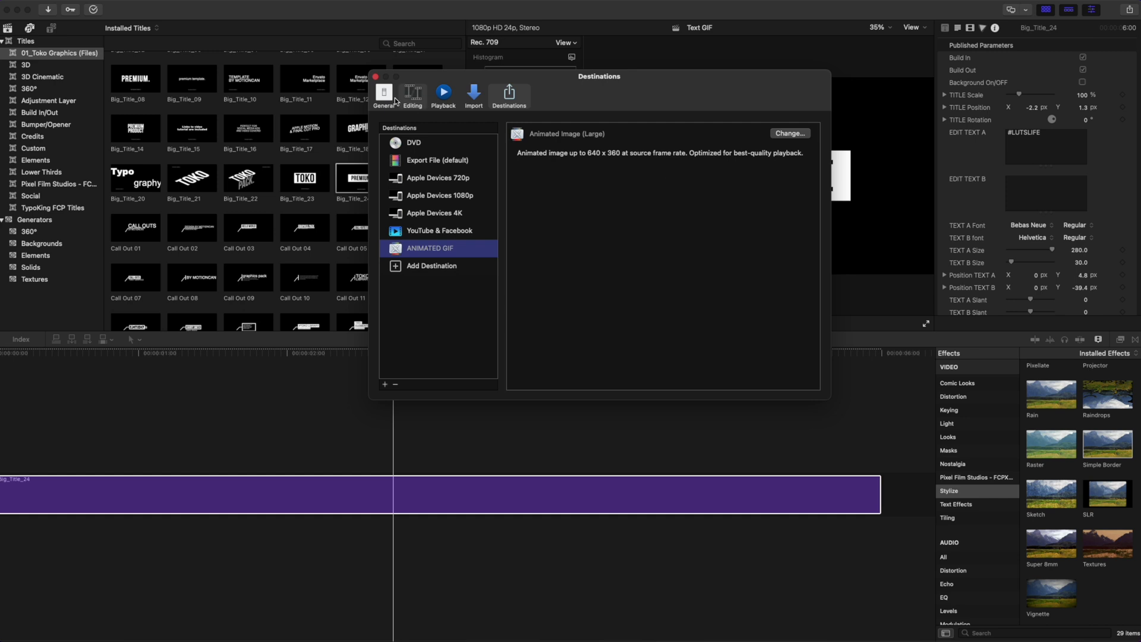
click(375, 76)
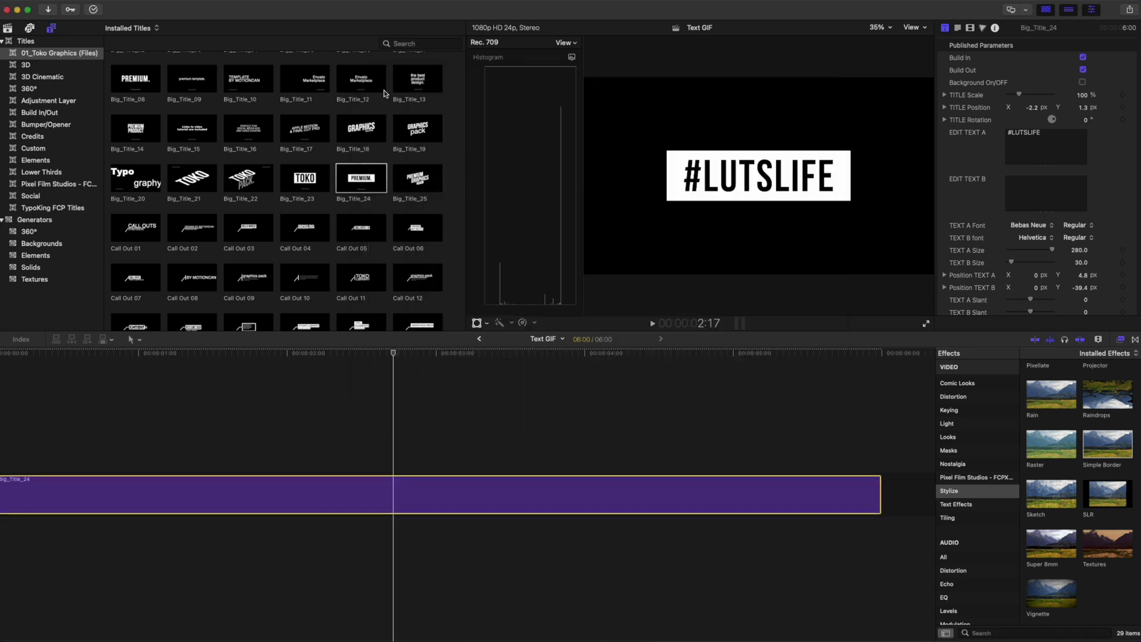
Share via the ANIMATED GIF destination and review its settings, keeping the preset unchanged.
click(1127, 12)
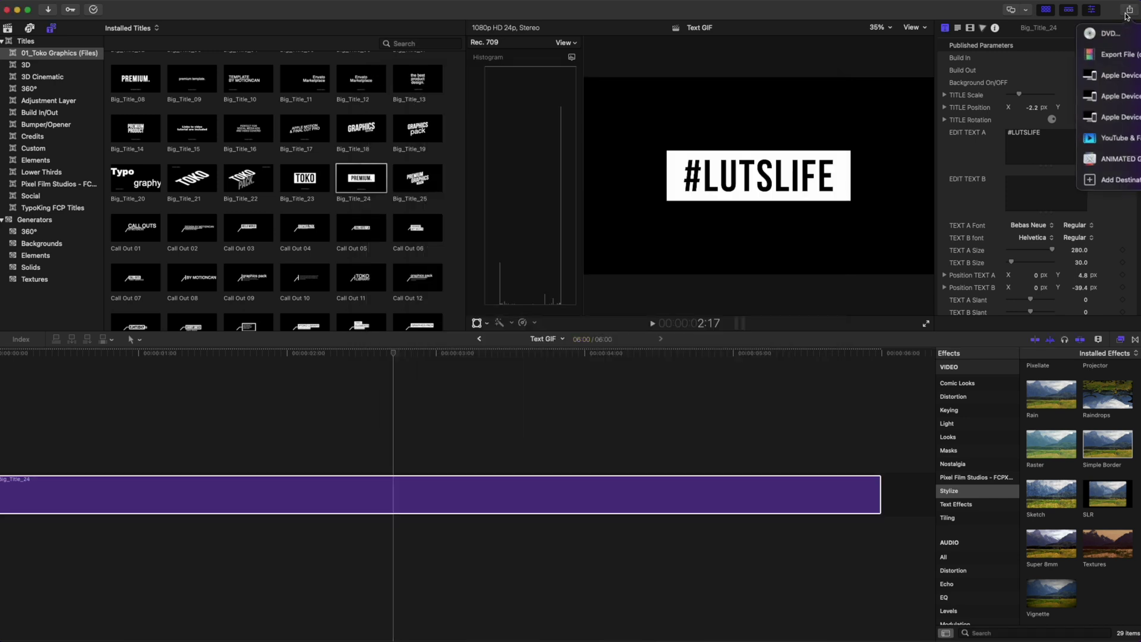
click(1115, 162)
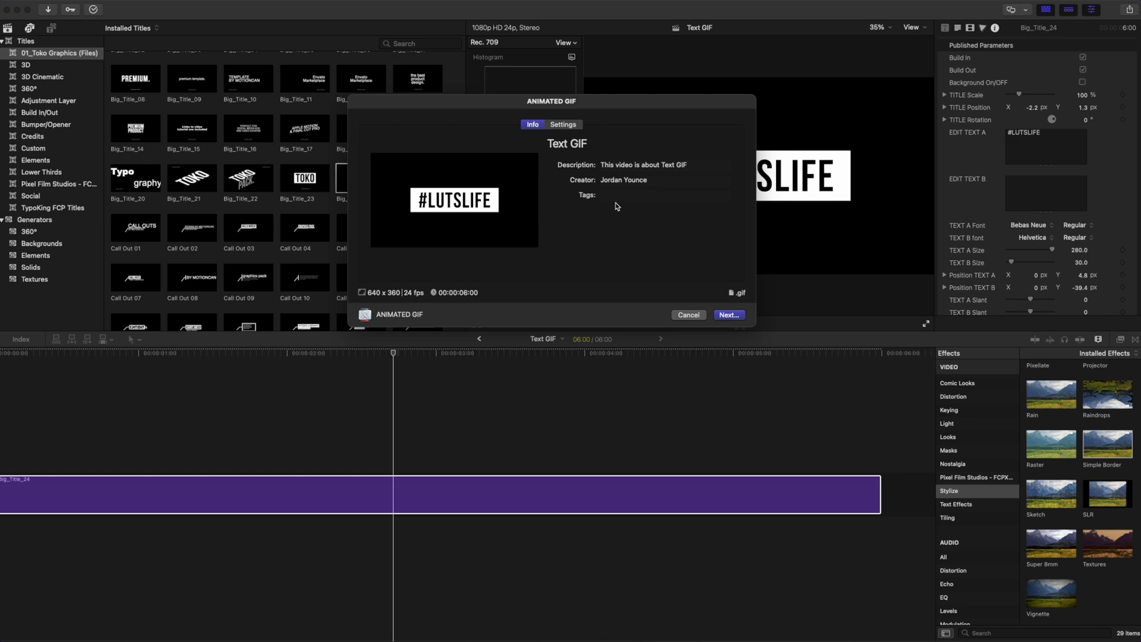
click(565, 125)
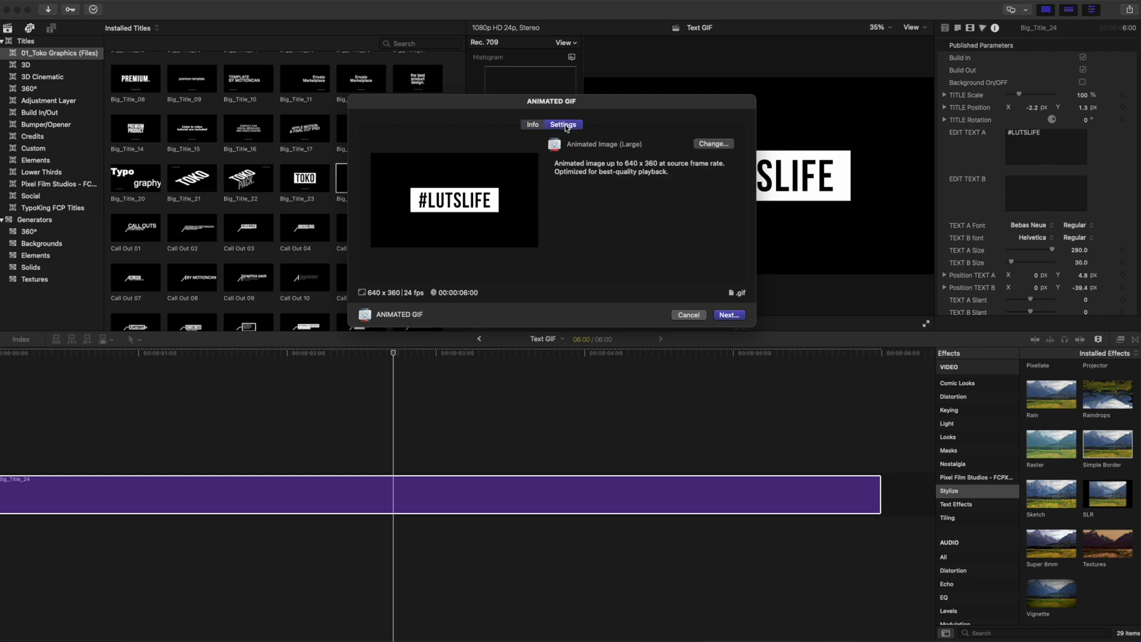
click(712, 146)
scroll(505, 208, down, 2)
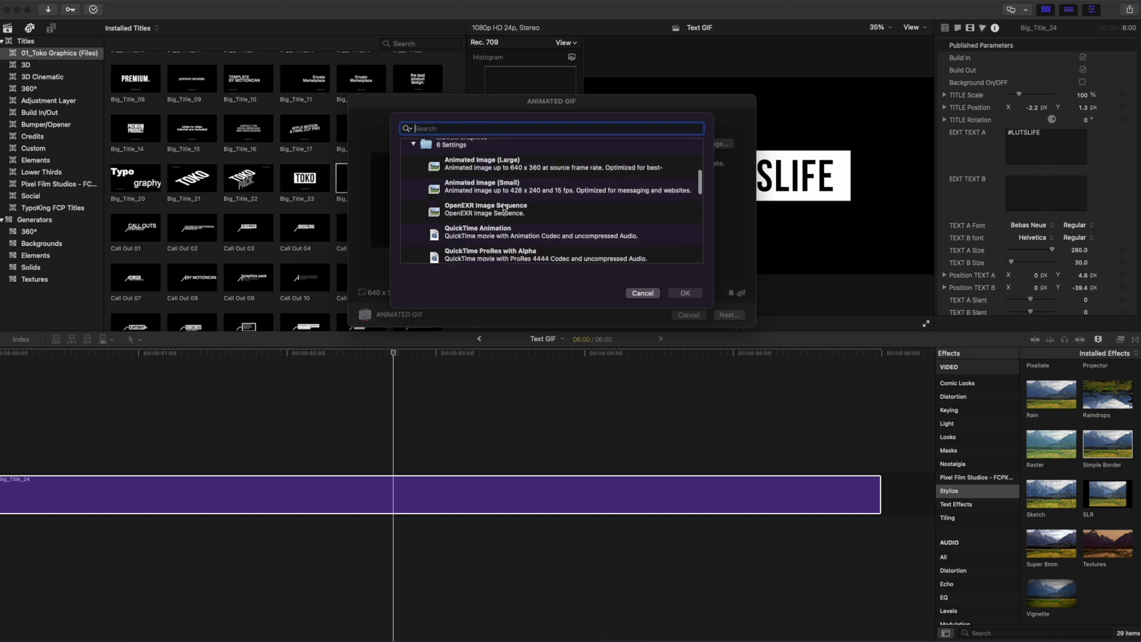
click(654, 293)
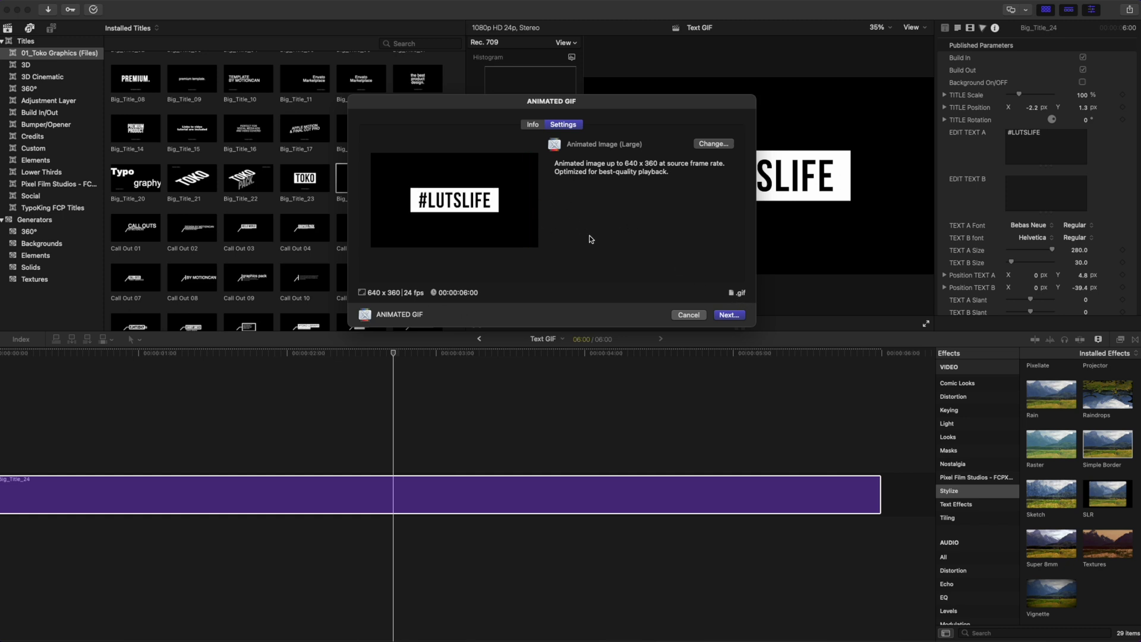
Save the GIF as LUTSLIFE on the Desktop.
click(734, 317)
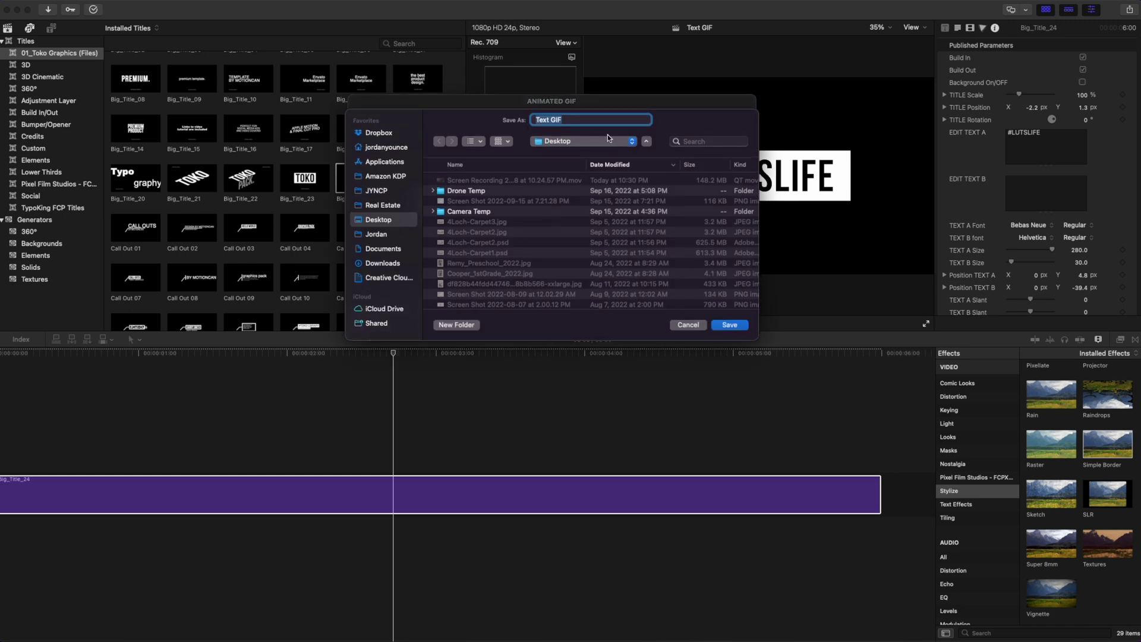
text(LUTSLIFE)
click(730, 325)
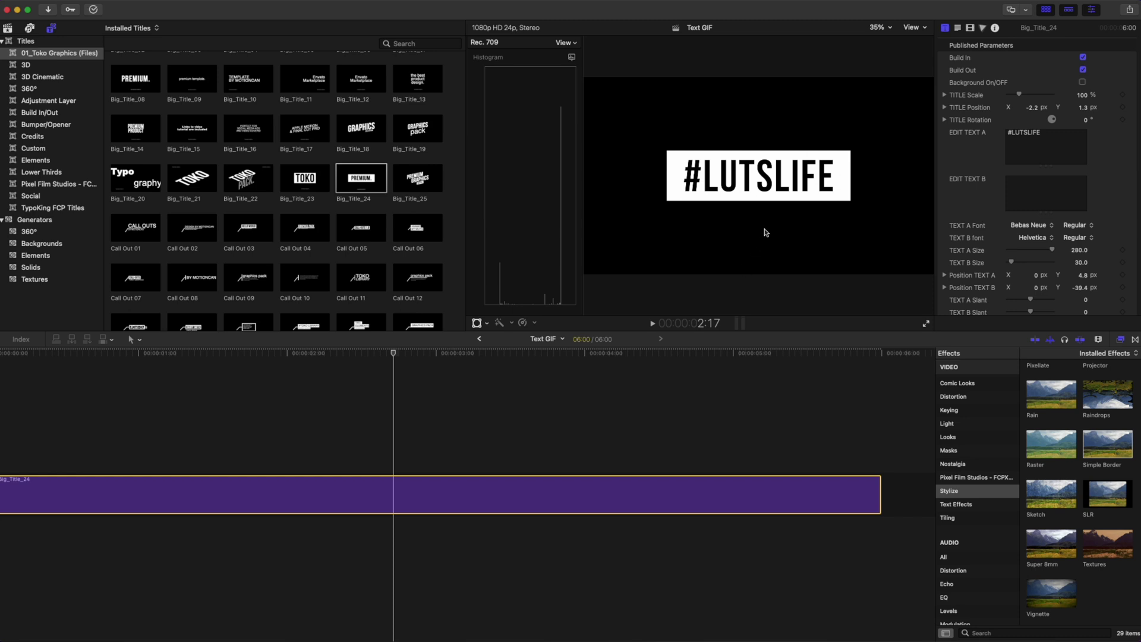
Switch to the LUTSLIFE.gif Quick Look preview and move it to mid-screen.
key(super+Tab)
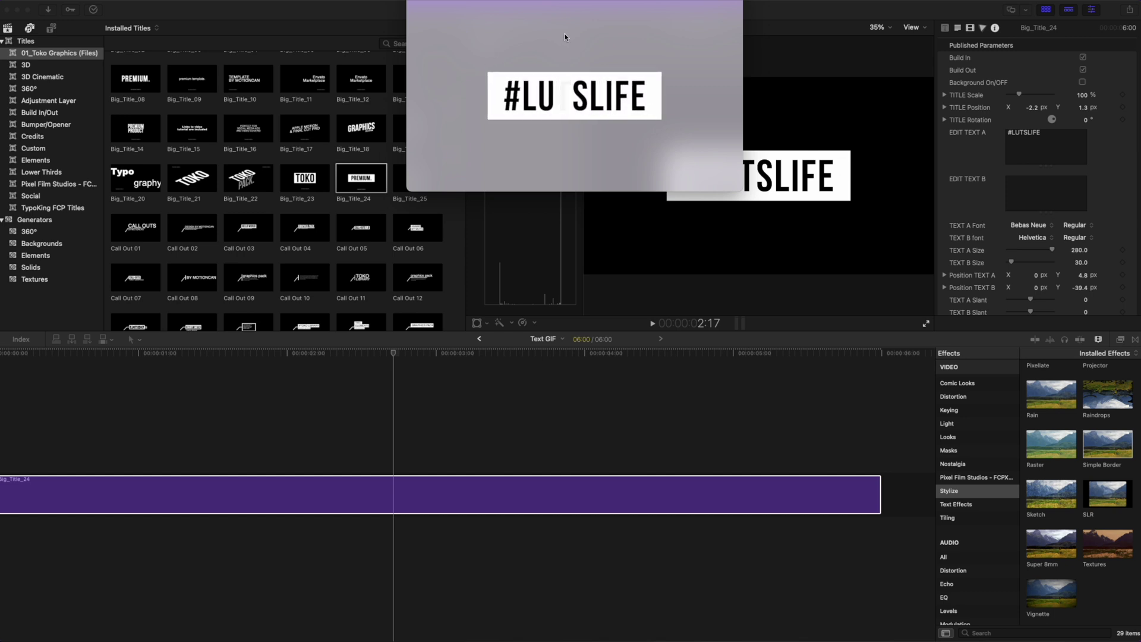
drag(557, 3, 527, 183)
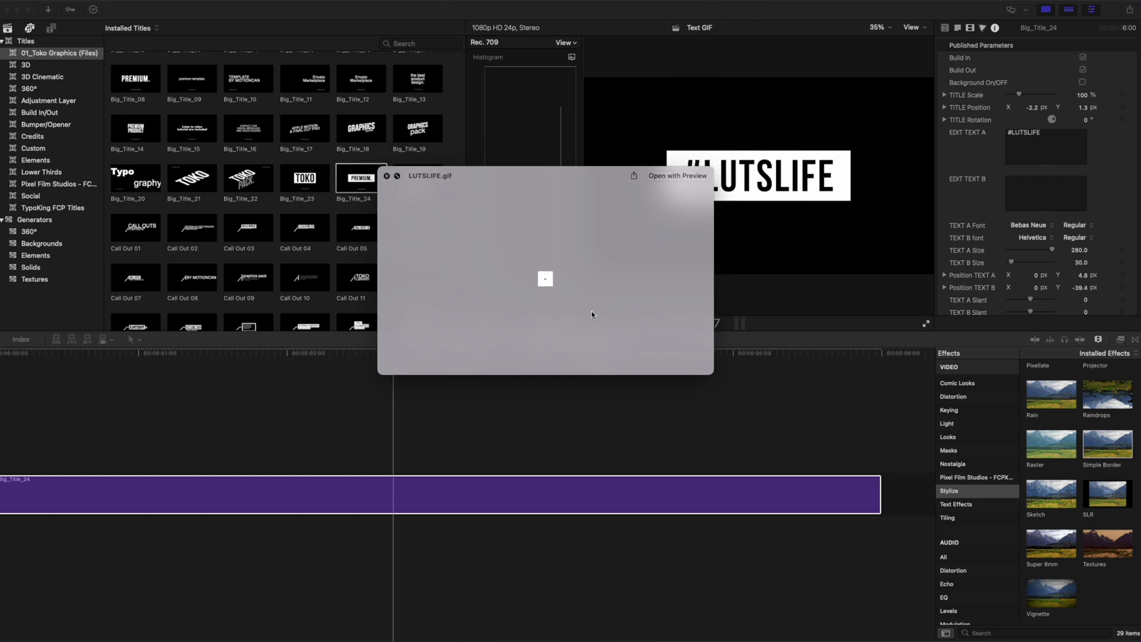